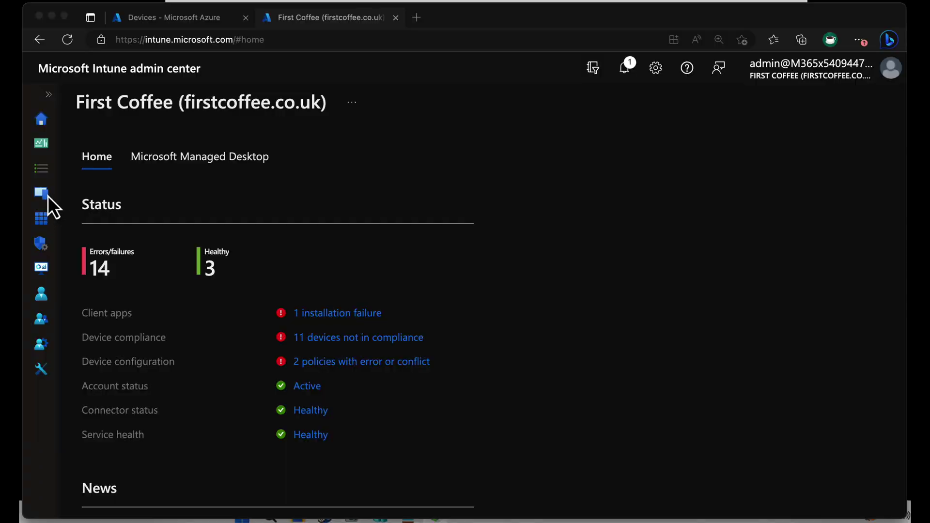
Search Windows devices for 'client', open CLIENT4 and go to its Local admin password page
left_click(46, 198)
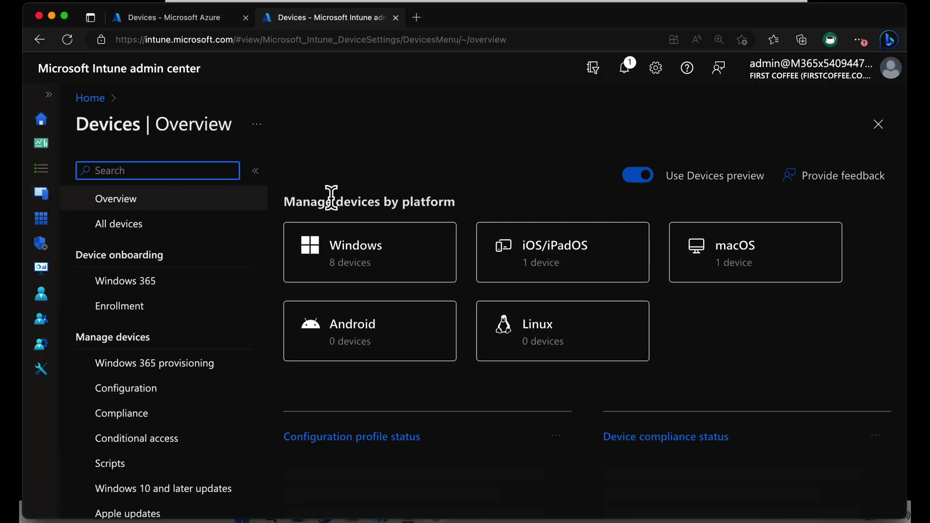
left_click(392, 248)
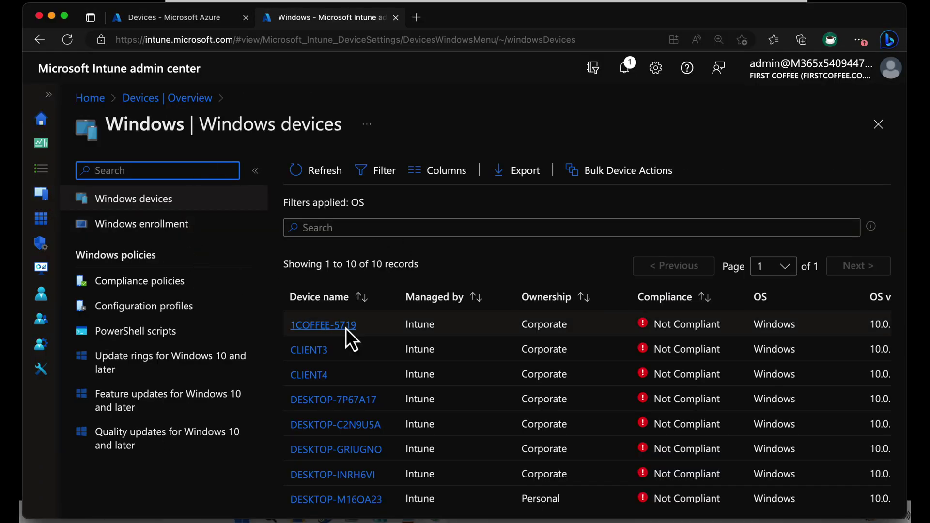
left_click(355, 219)
type("cloie")
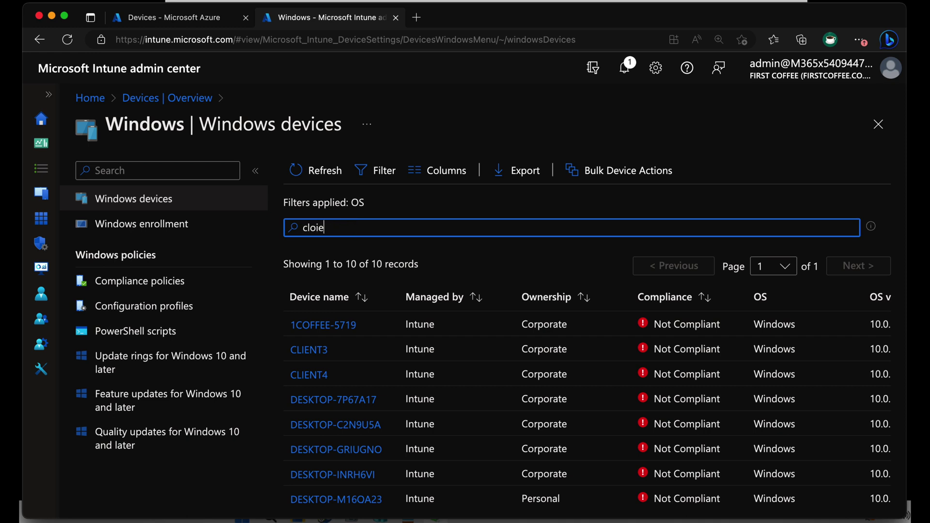
key("BackSpace")
key("BackSpace")
key("BackSpace")
type("ient")
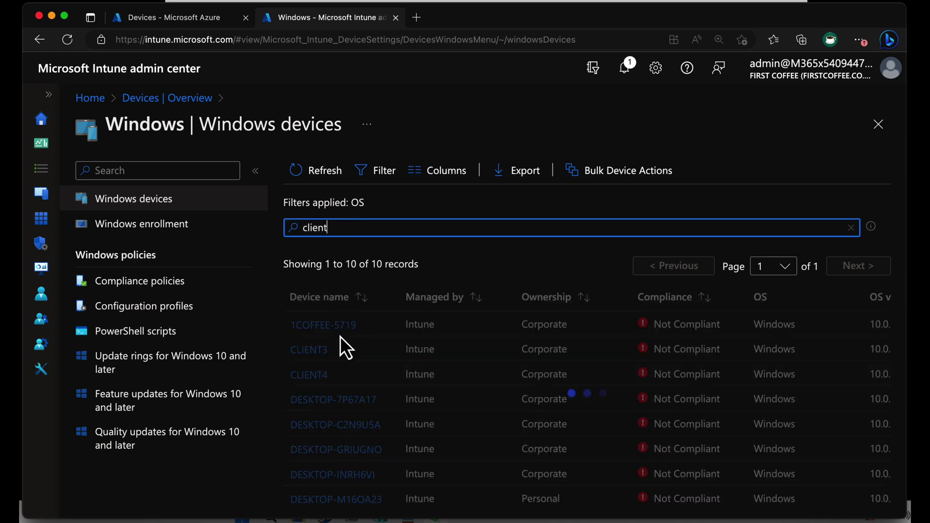
left_click(317, 360)
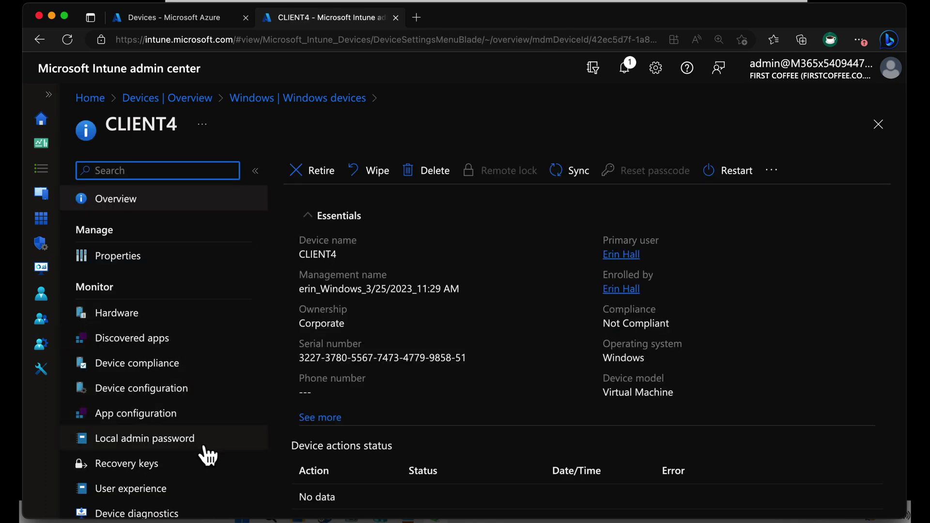
left_click(209, 453)
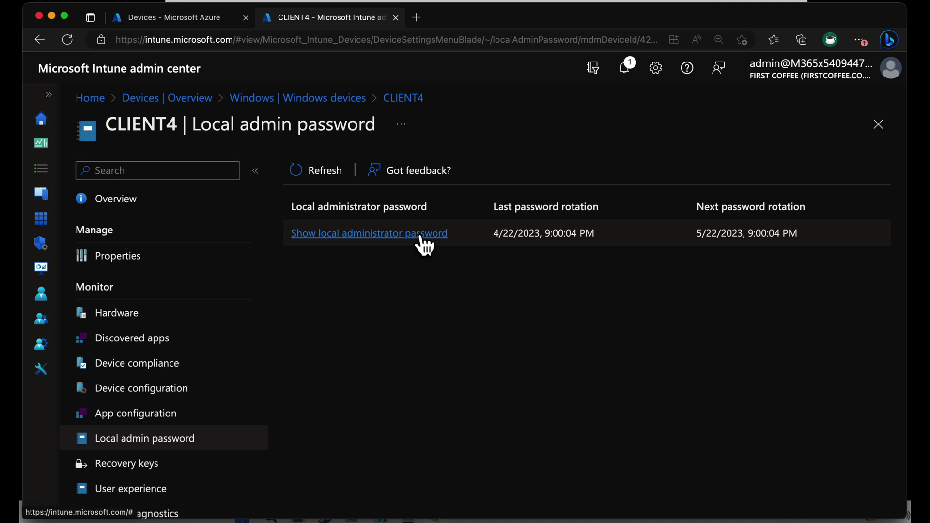
Show CLIENT4's masked administrator password in the side panel and copy it to the clipboard
left_click(421, 237)
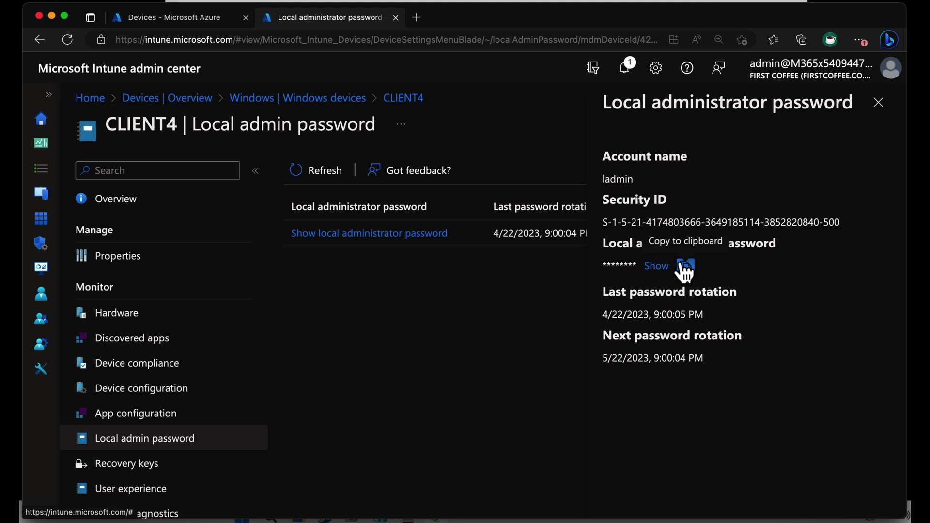
left_click(654, 267)
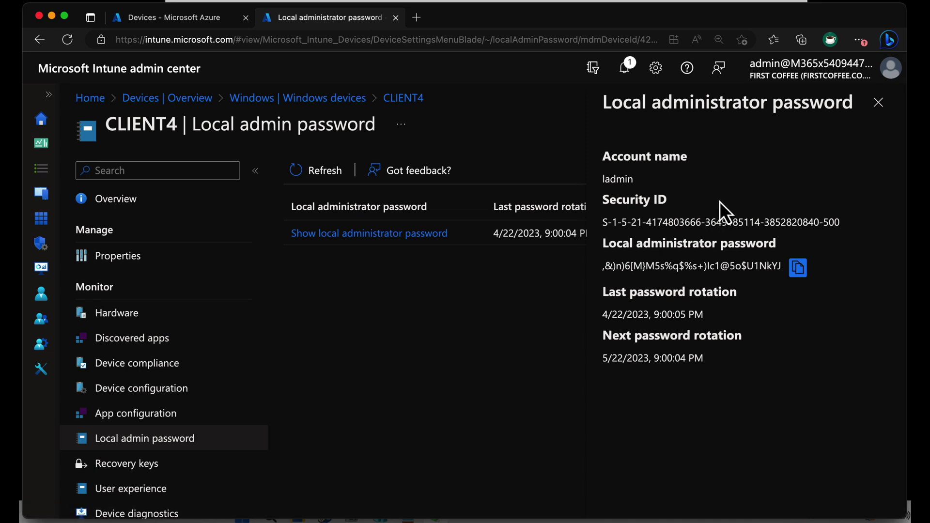
left_click(798, 267)
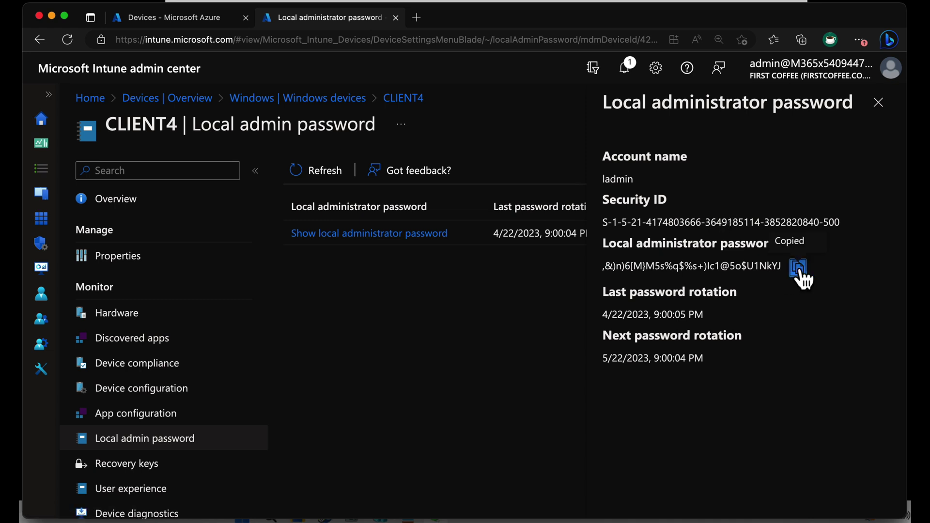
Launch Terminal (Admin) from the Start button's quick list on the Windows 11 VM
left_click(603, 1)
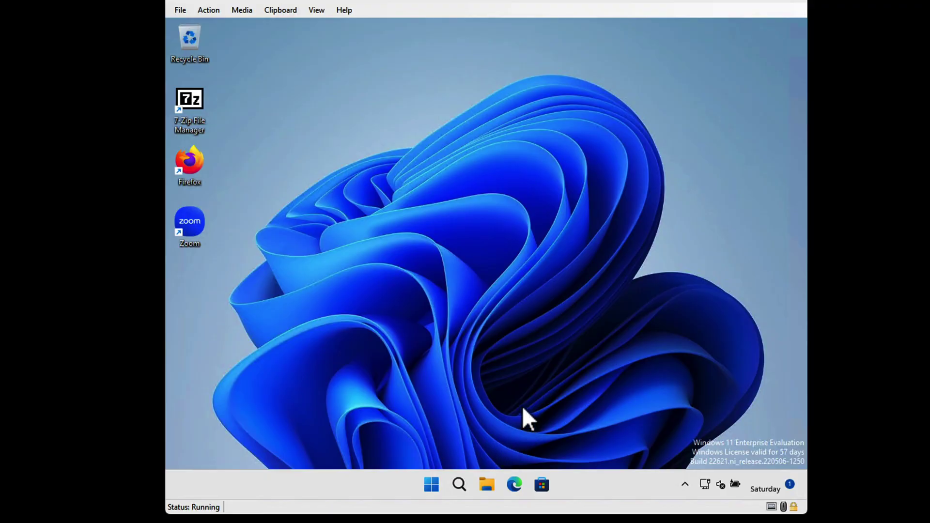
right_click(436, 484)
left_click(429, 306)
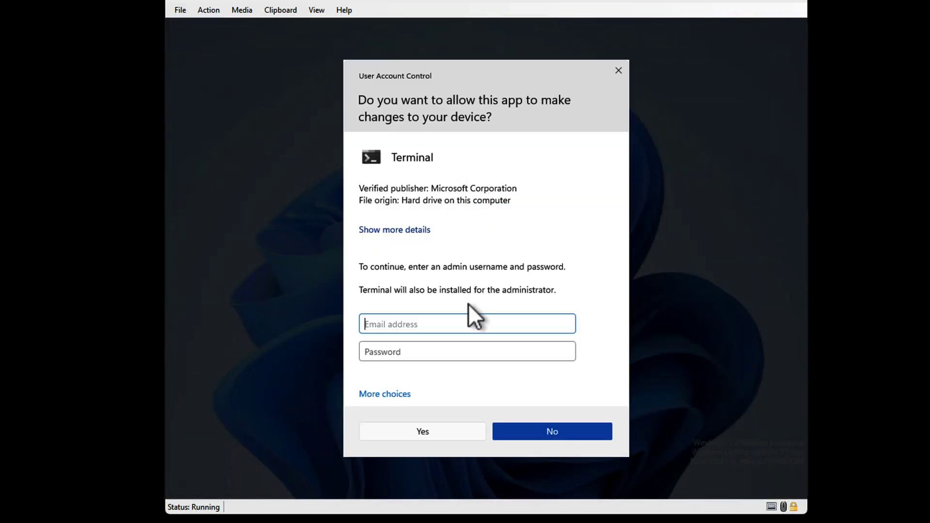
Approve elevation with the local admin username and clipboard password, then reposition the Terminal window
type("ladmin")
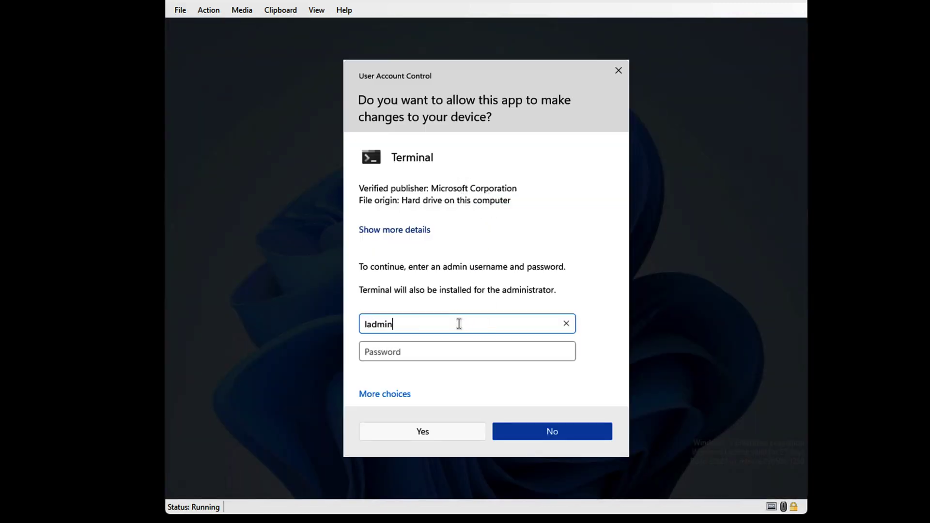
type("client4\\")
key("Tab")
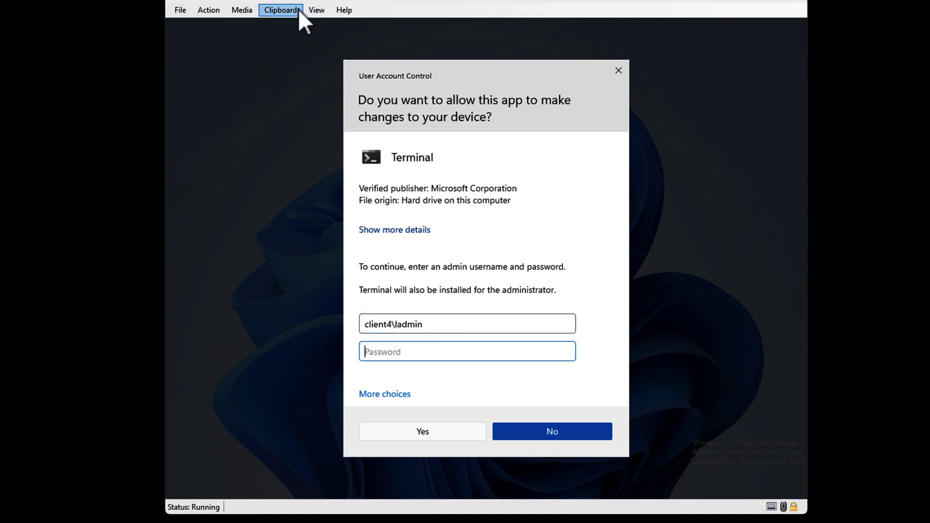
left_click(296, 10)
left_click(326, 28)
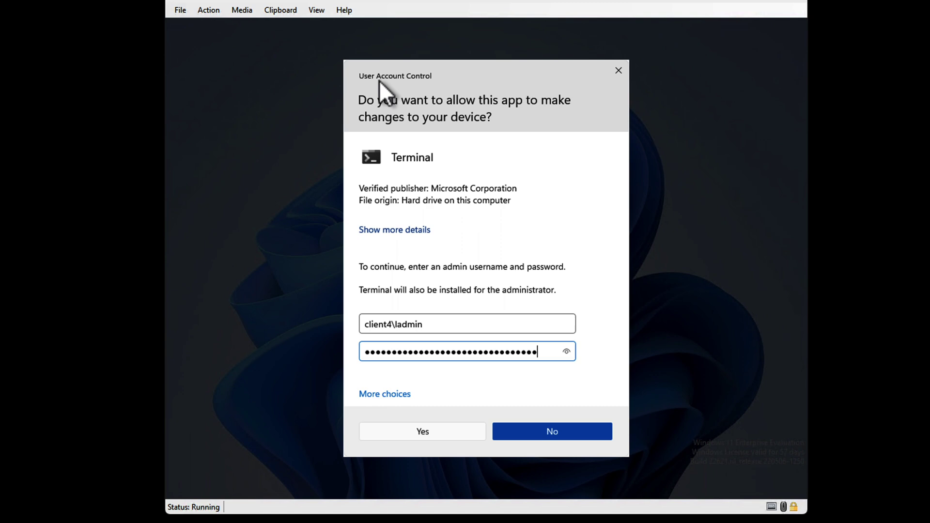
left_click(567, 351)
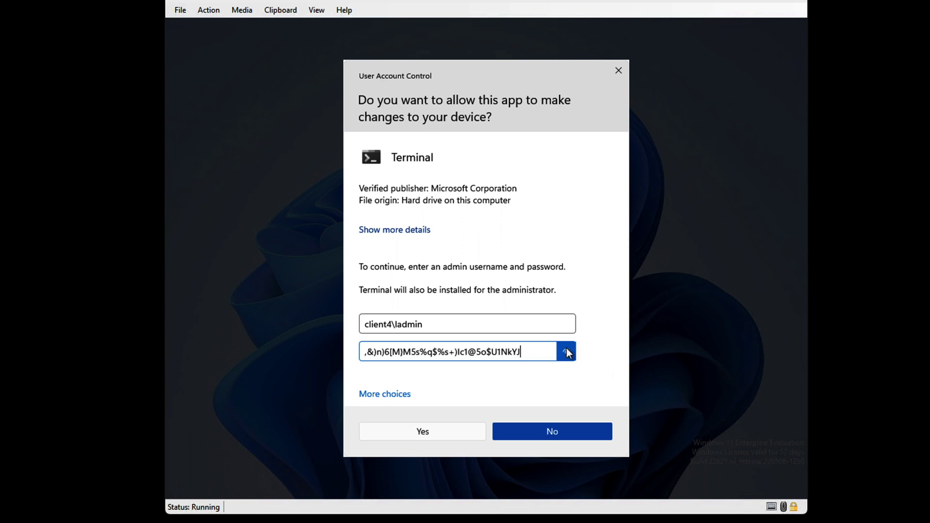
left_click(454, 433)
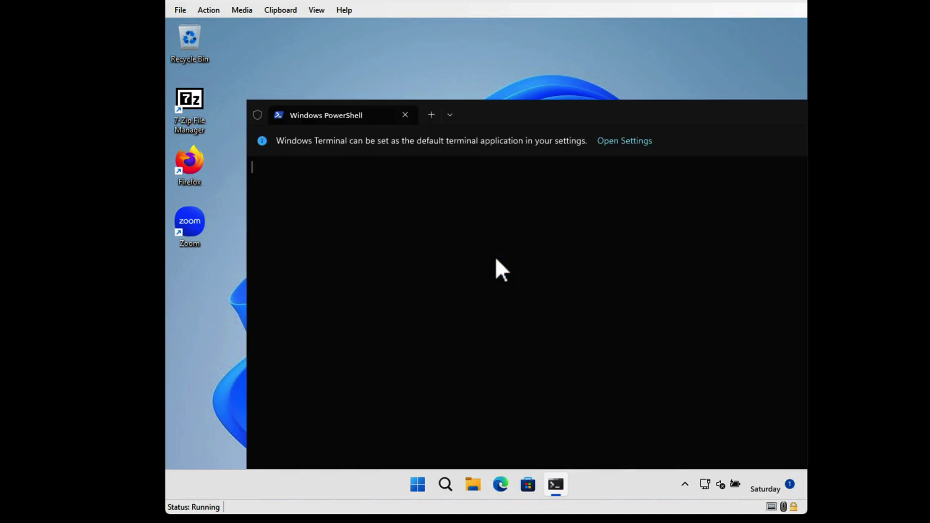
left_click_drag(536, 107, 464, 63)
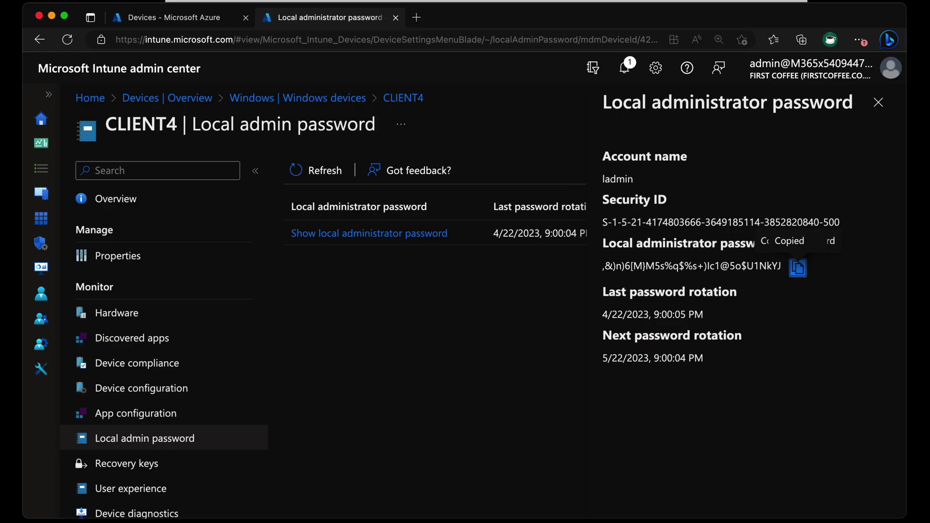
From CLIENT4's overview, choose Rotate local admin password and confirm with Yes
left_click(878, 104)
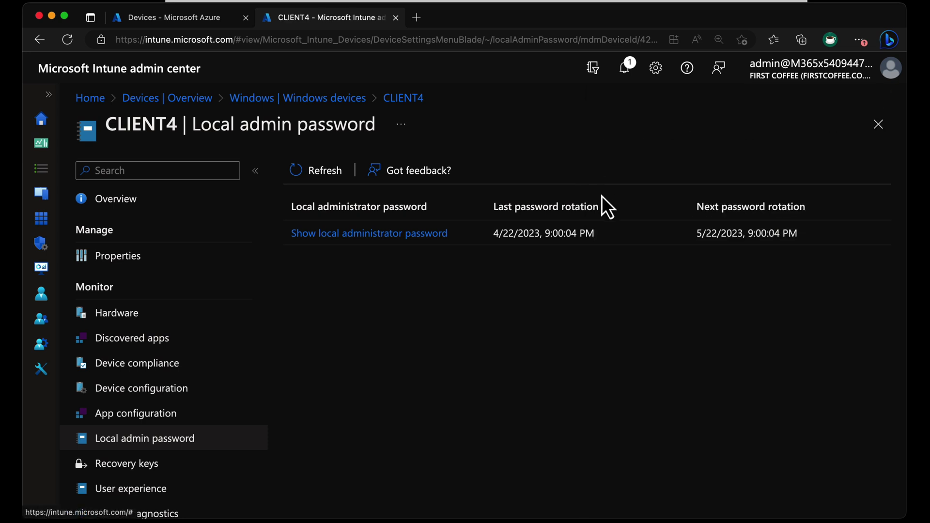
left_click(164, 258)
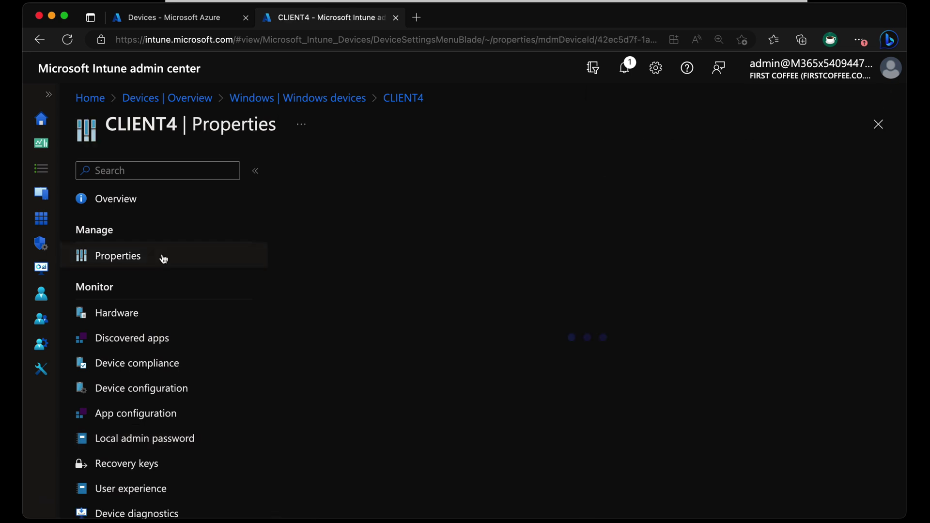
left_click(151, 201)
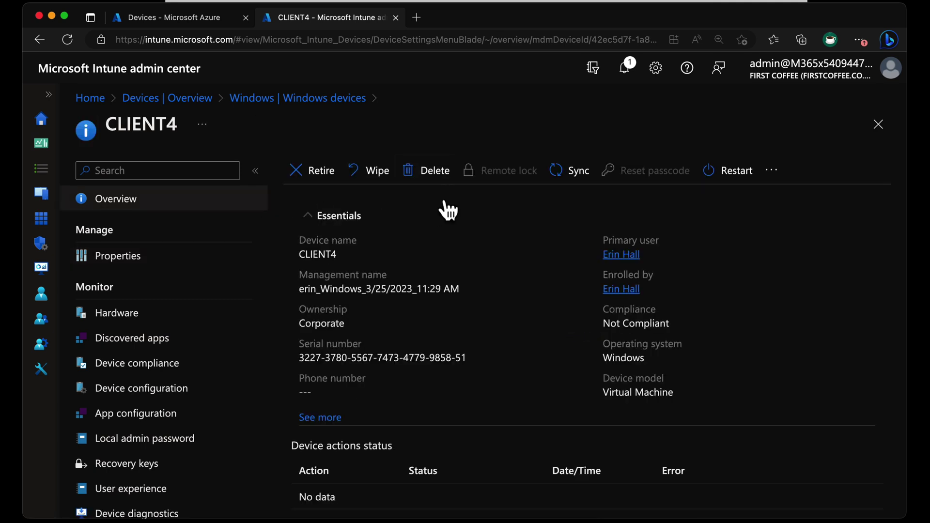
left_click(779, 174)
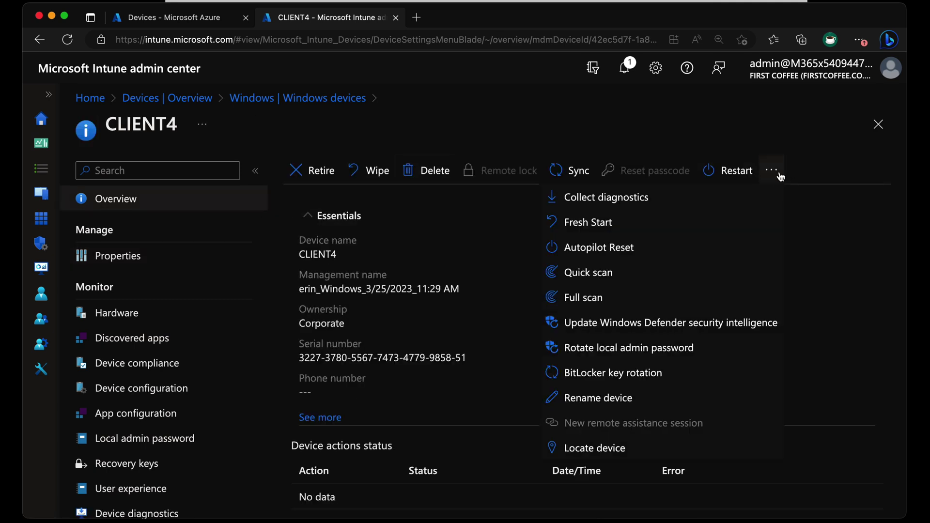
left_click(743, 348)
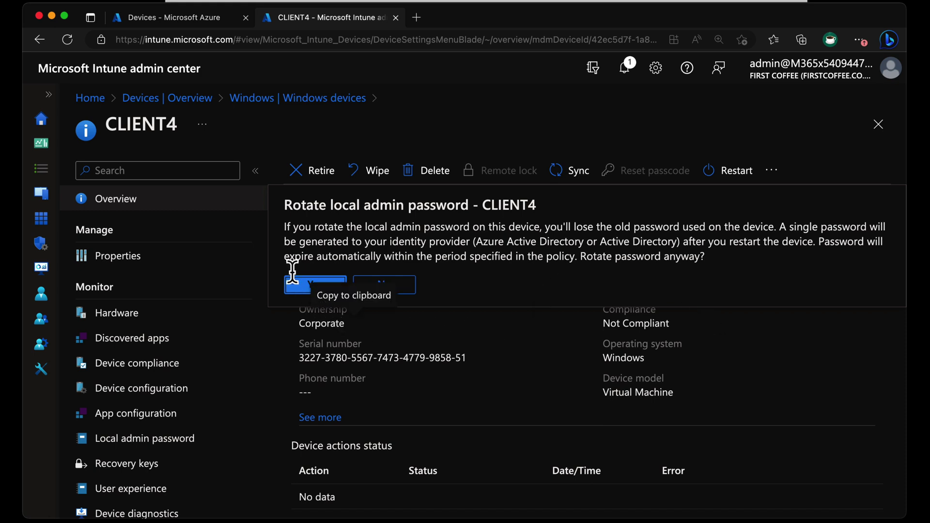
left_click(325, 287)
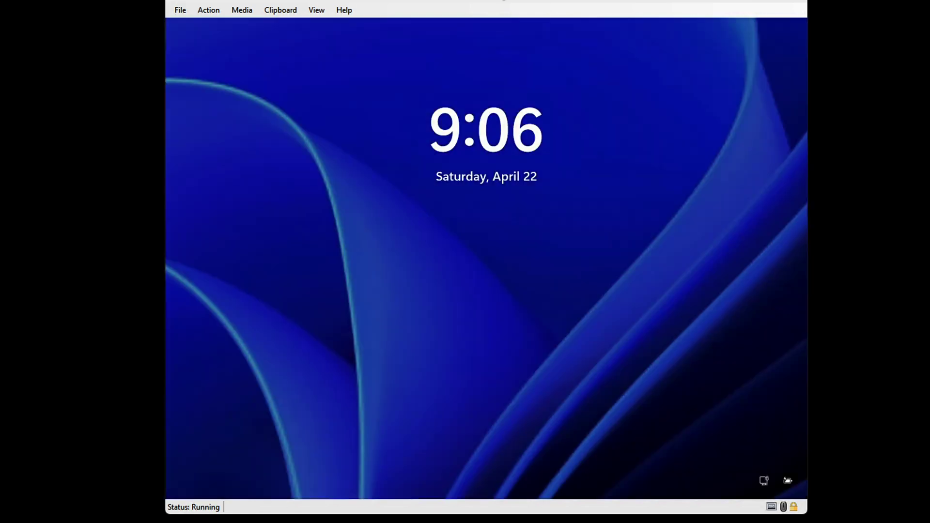
Dismiss the VM lock screen and enter the user's PIN to reach the desktop
left_click(569, 242)
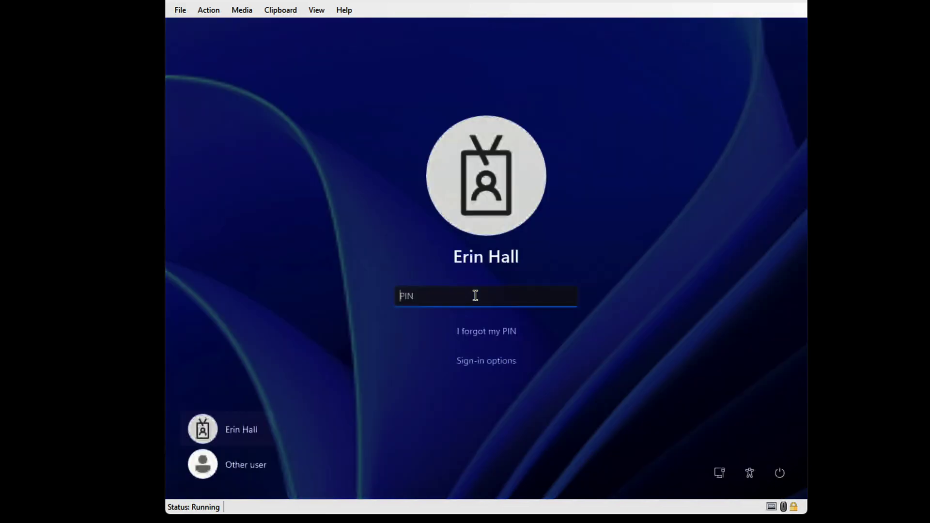
type("1234")
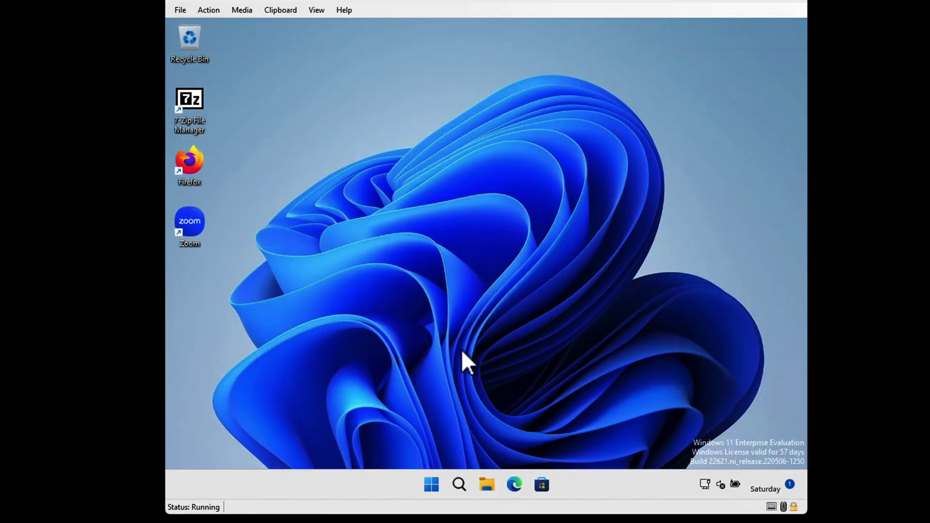
Open the Win+X quick-link menu from the VM's Start button
left_click(431, 484)
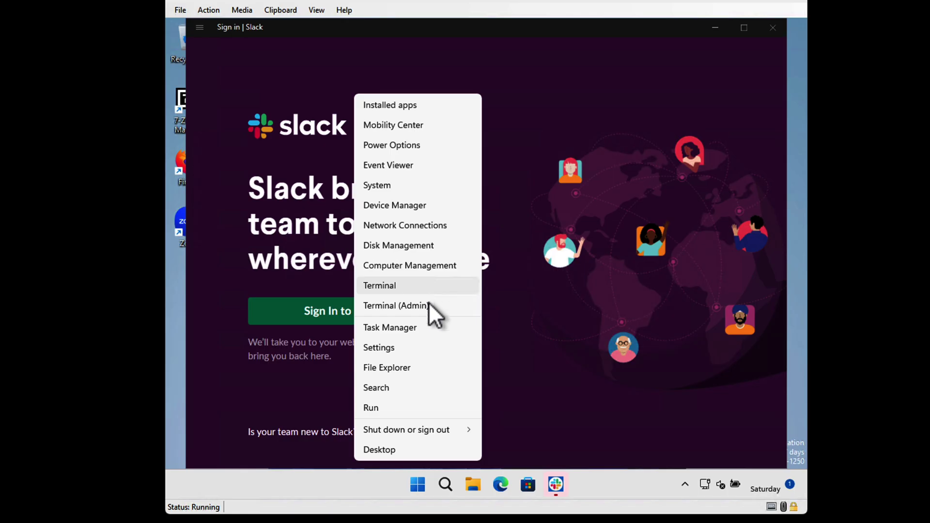
Run Terminal (Admin) with the domain-prefixed local admin account and clipboard password, then cancel the rejected prompt
left_click(428, 304)
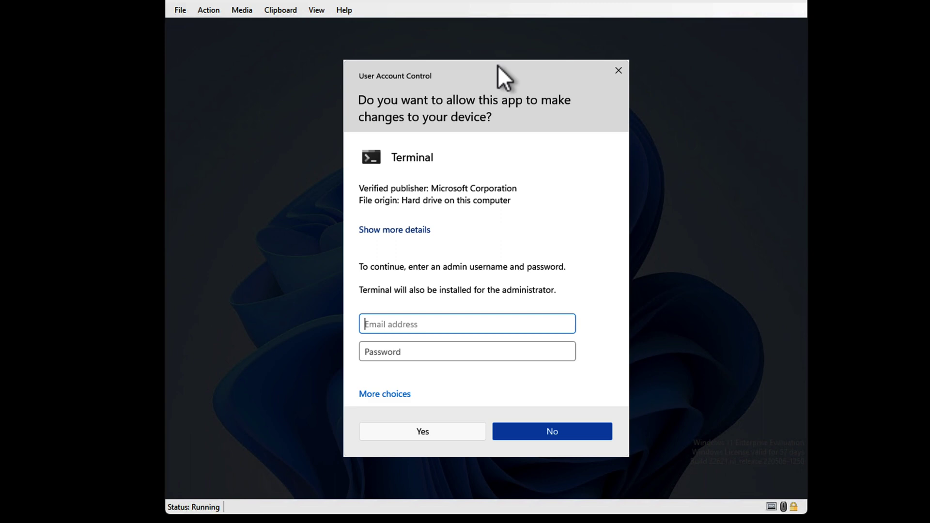
type("client\\ladmin")
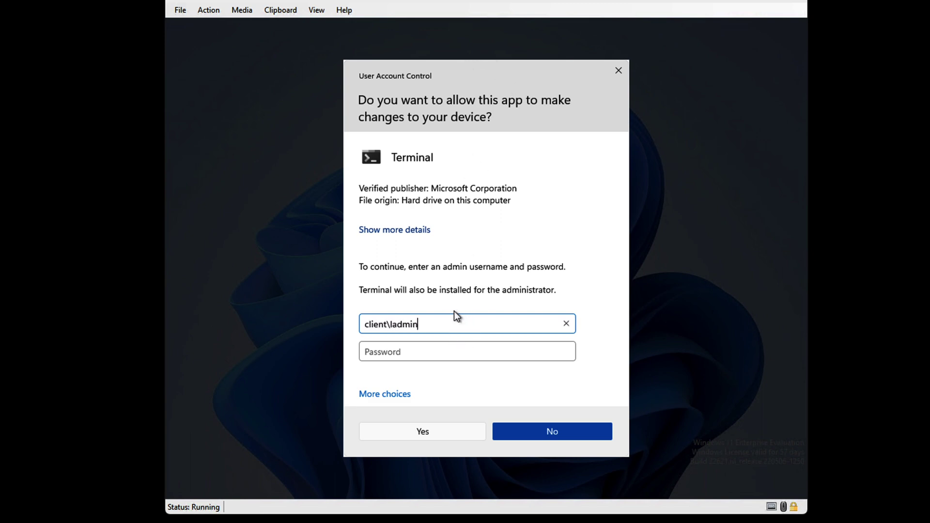
key("Tab")
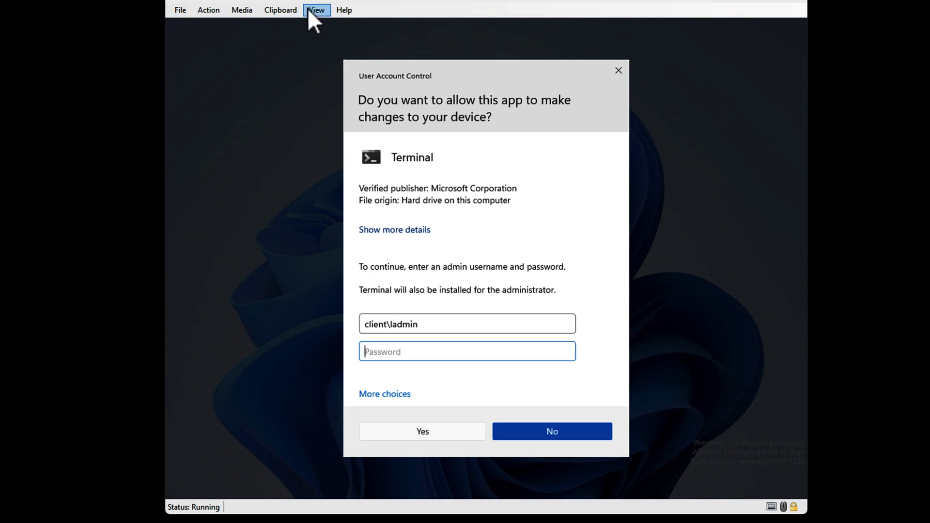
left_click(286, 11)
left_click(296, 24)
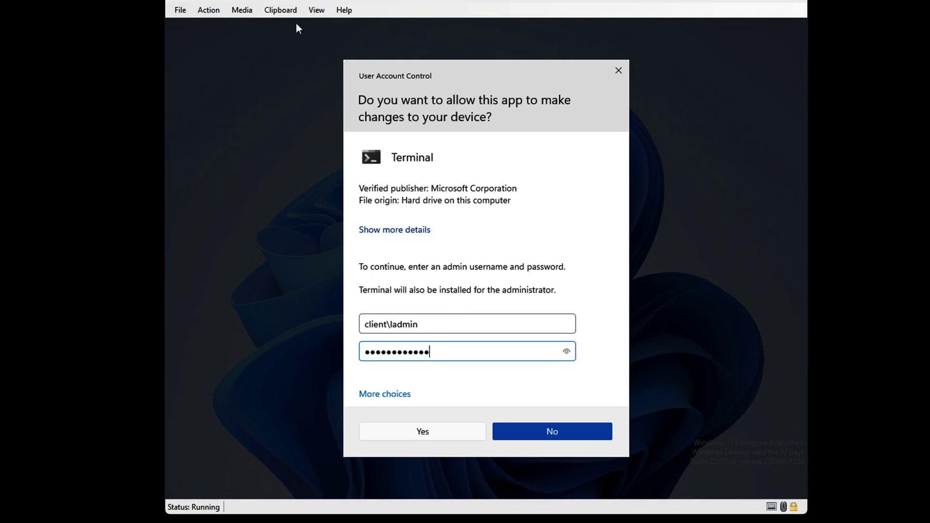
left_click(434, 437)
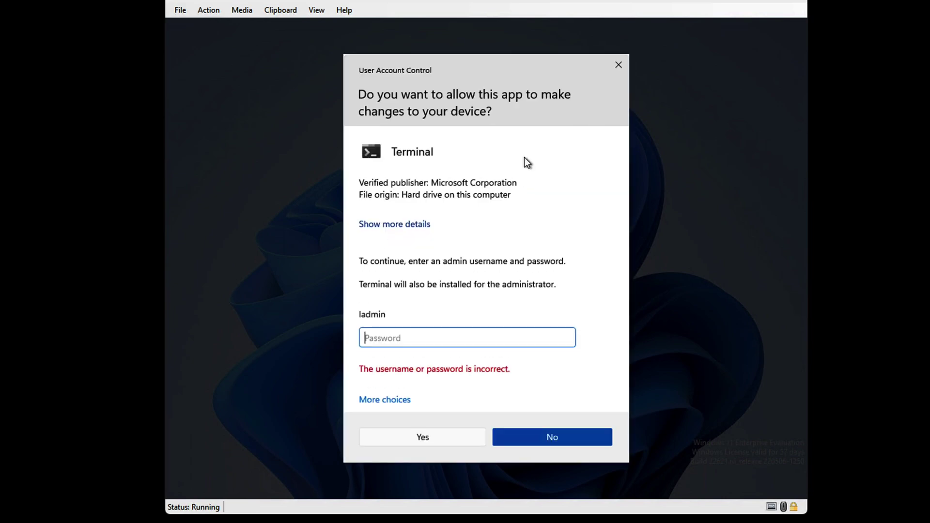
left_click(566, 442)
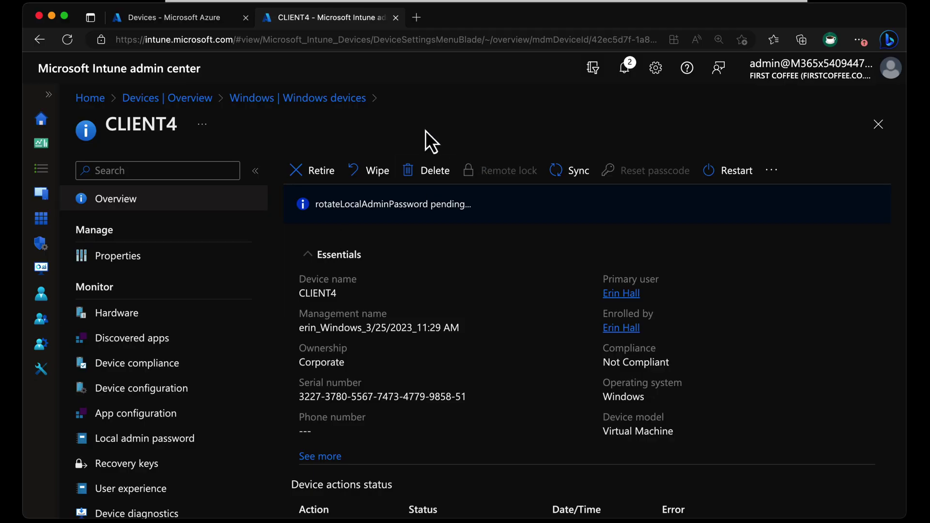
Reload CLIENT4's device page and reopen its Local admin password page
left_click(336, 39)
key("Return")
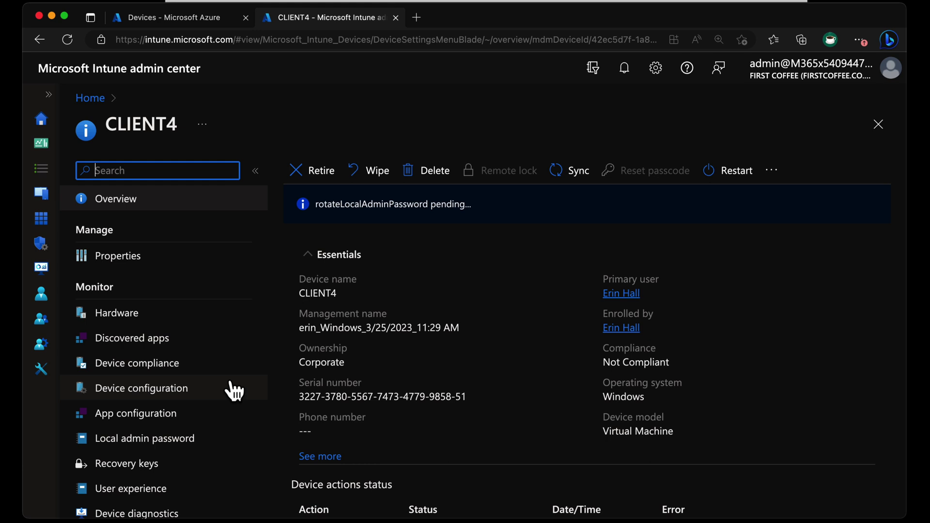
left_click(171, 441)
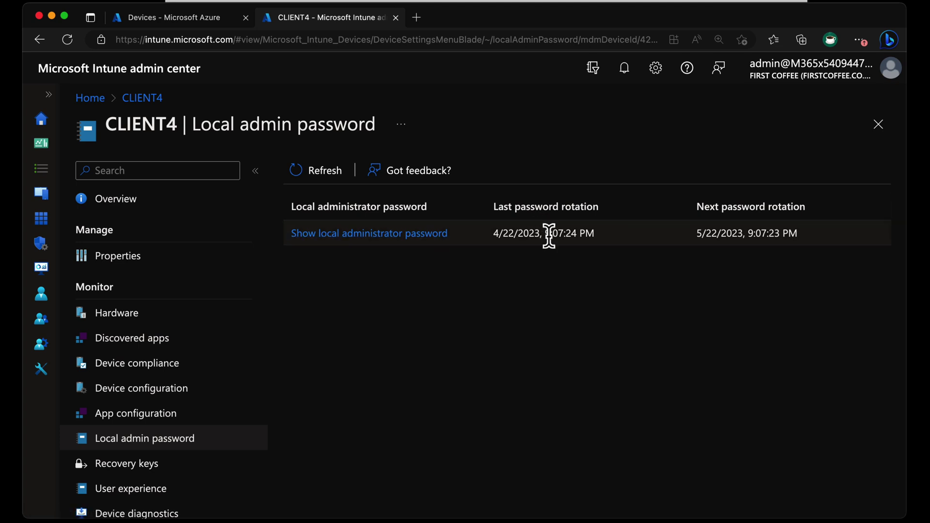
Show CLIENT4's local administrator password in plain text in the side panel
left_click(434, 235)
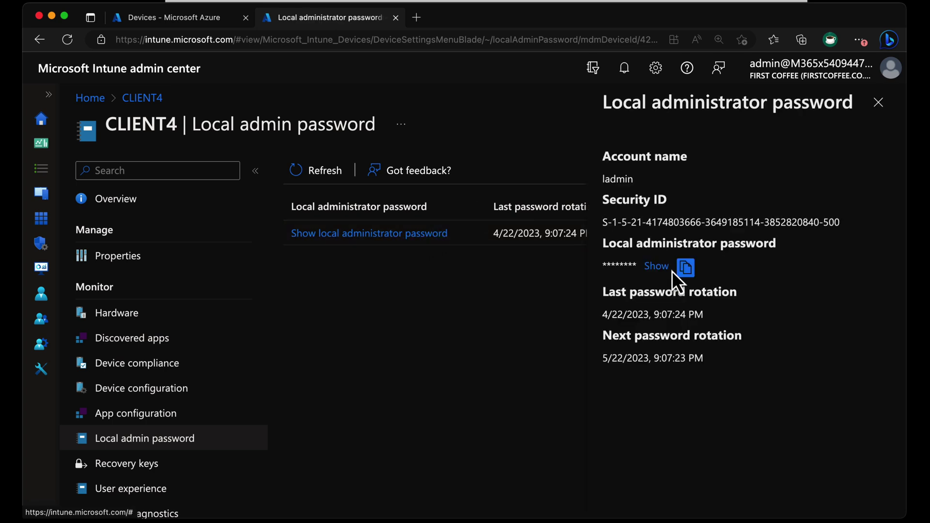
left_click(656, 266)
double_click(657, 266)
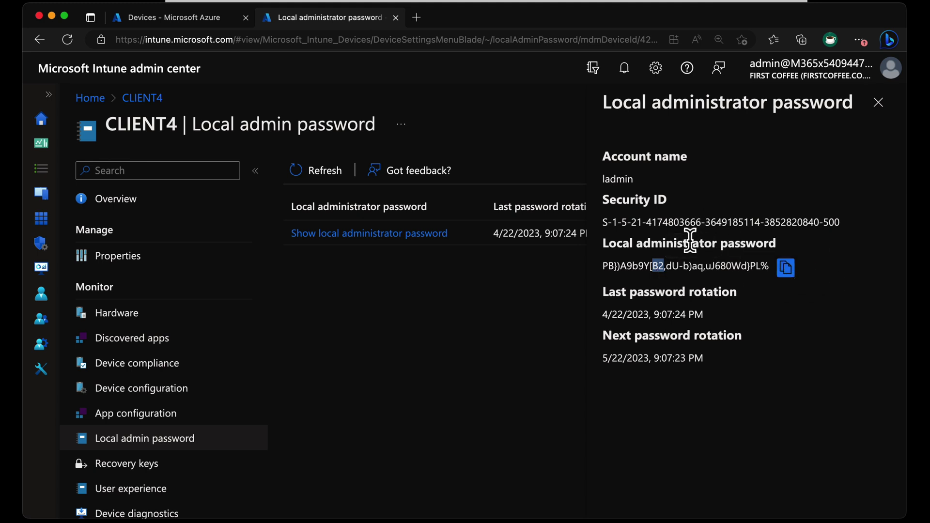
Check the clipboard history with Win+V, then recopy the revealed new password
left_click(387, 39)
key("super+v")
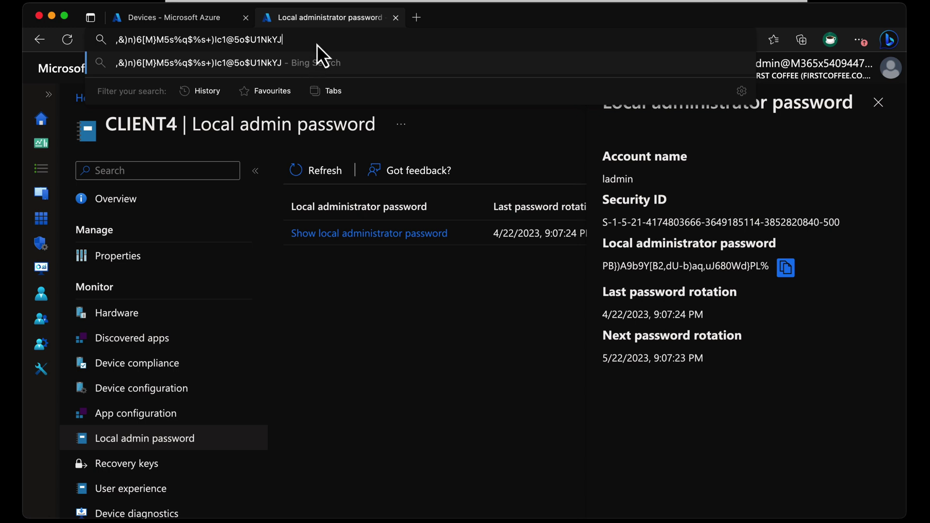
left_click(638, 245)
left_click(788, 270)
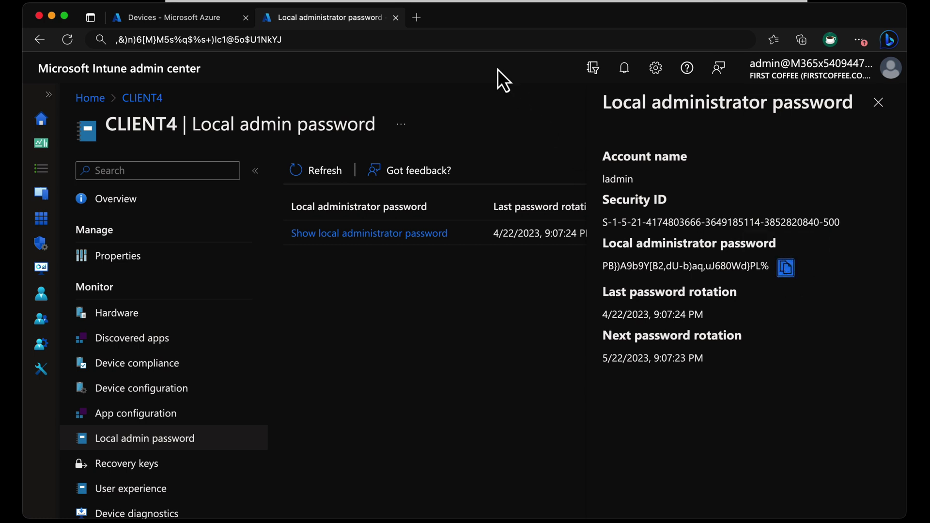
On the VM, run Terminal (Admin) with the local admin account and clipboard password
key("super+Tab")
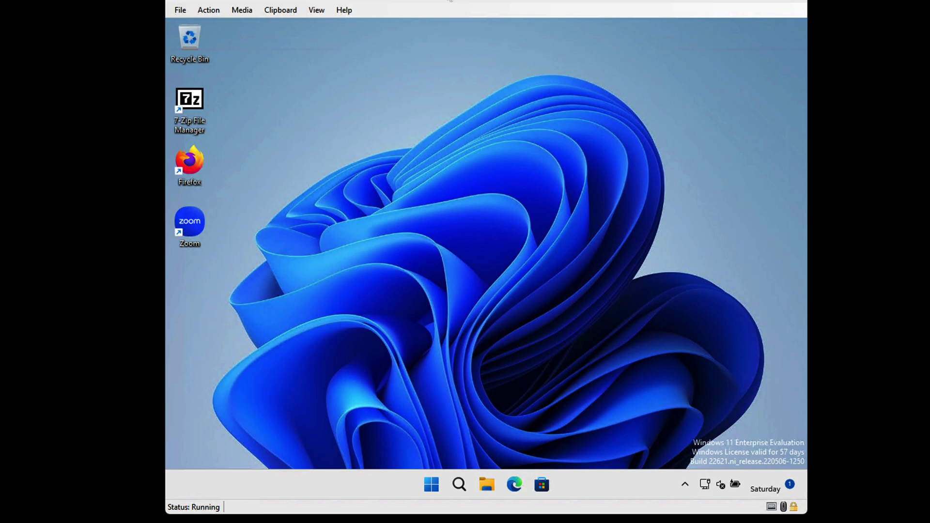
right_click(434, 477)
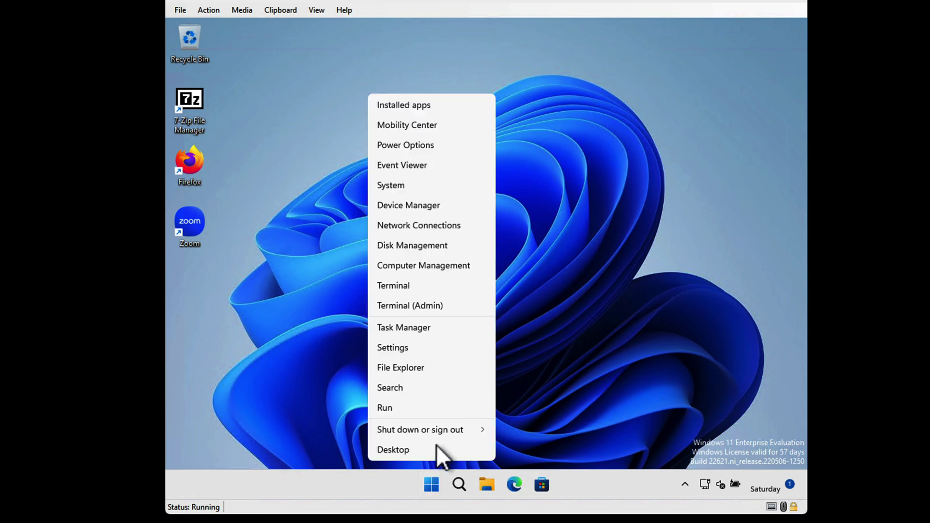
left_click(436, 305)
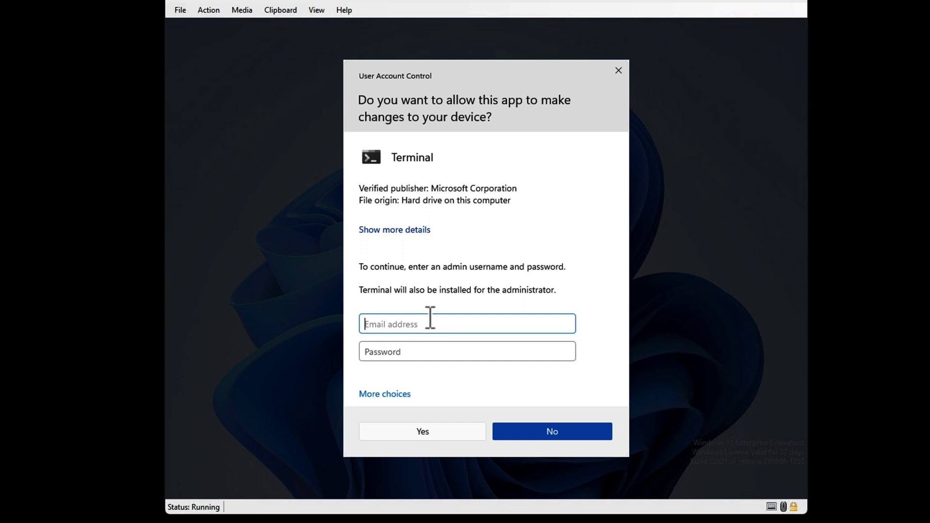
type("ladmin")
key("Tab")
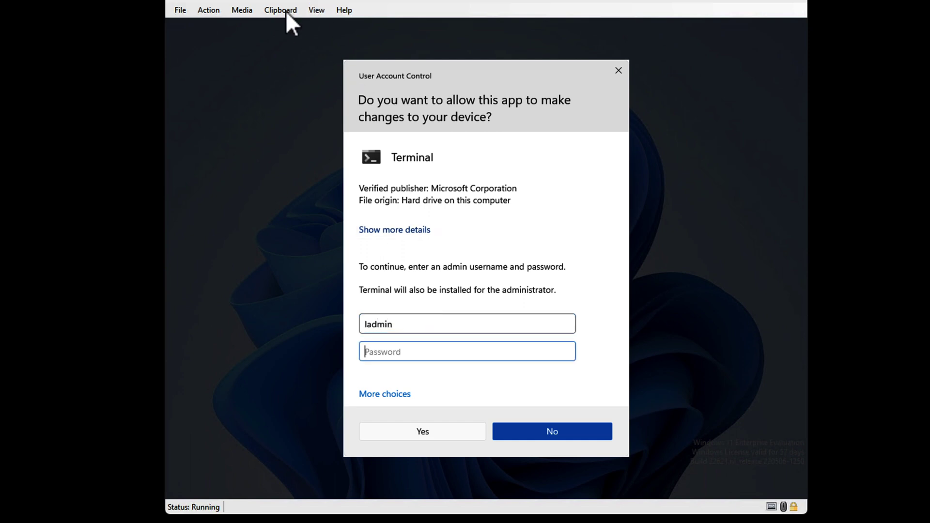
left_click(284, 11)
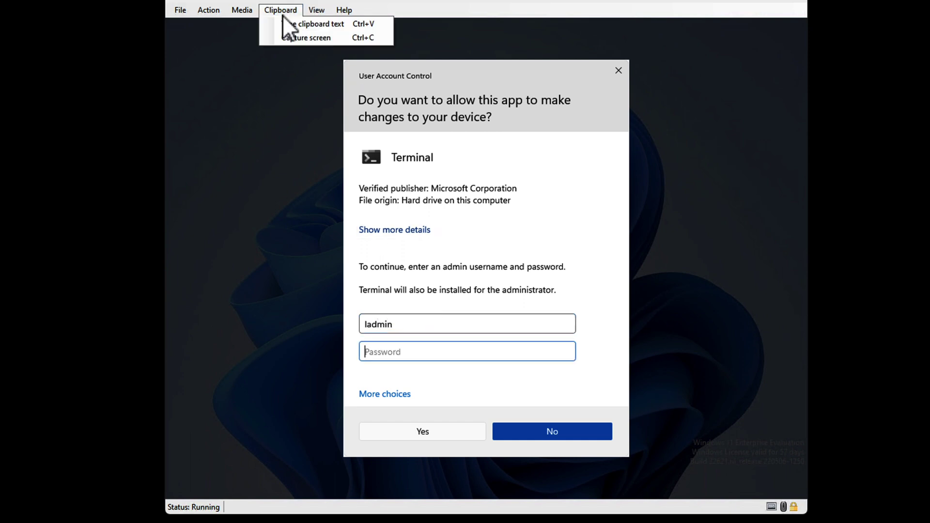
left_click(308, 24)
left_click(446, 432)
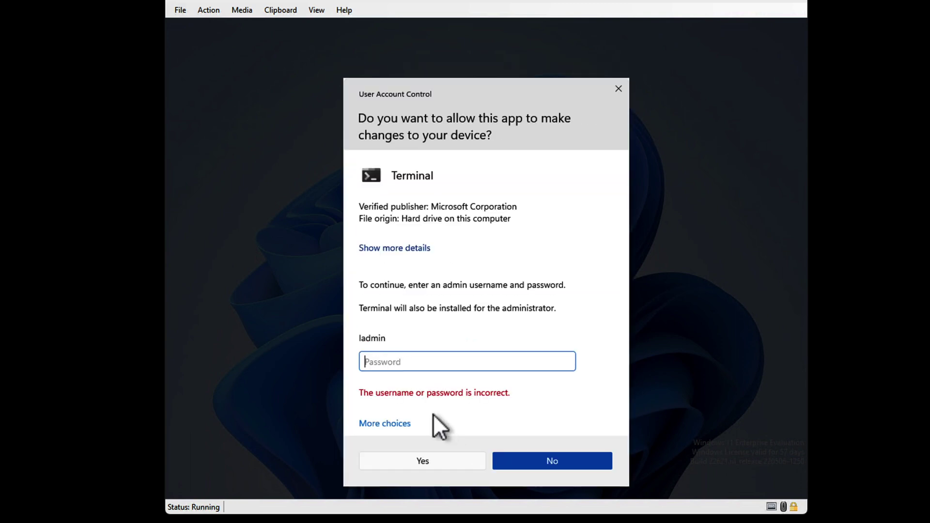
Switch the elevation prompt to CLIENT4's local admin account and type in the copied LAPS password
left_click(407, 425)
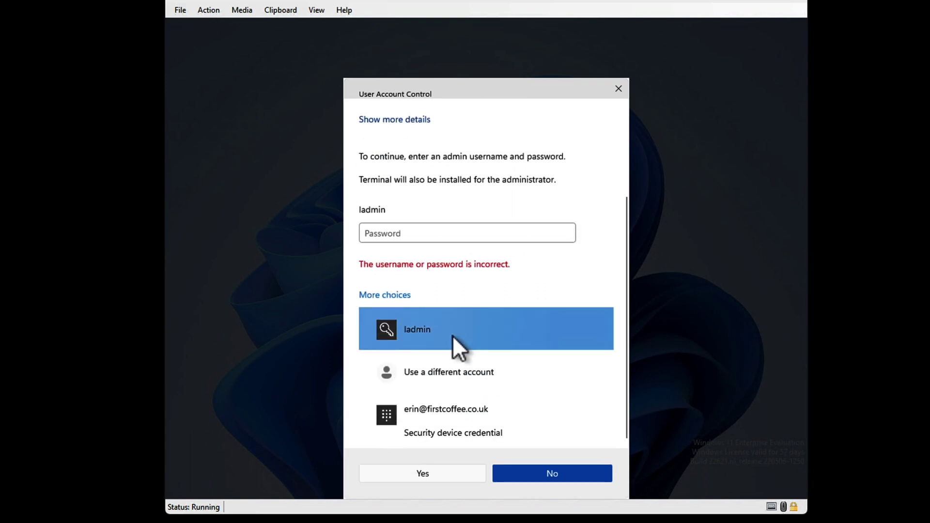
left_click(456, 370)
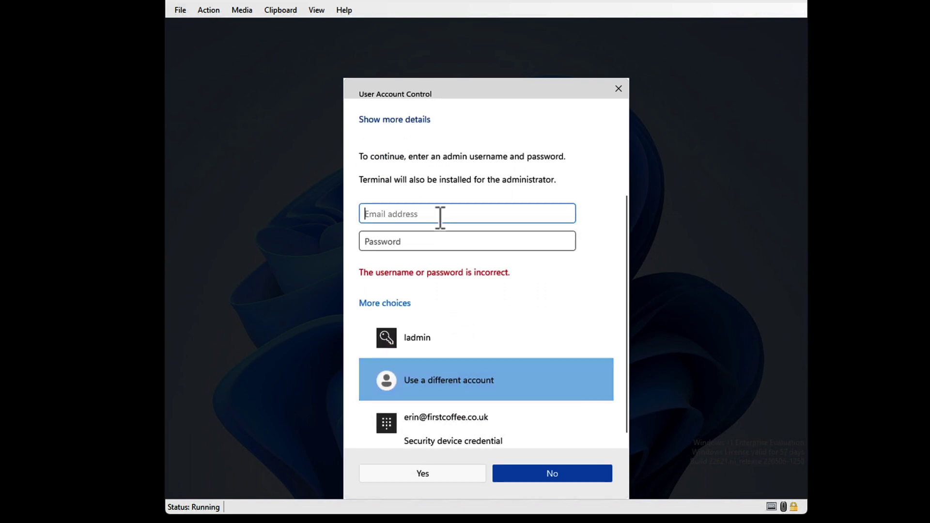
type("clin")
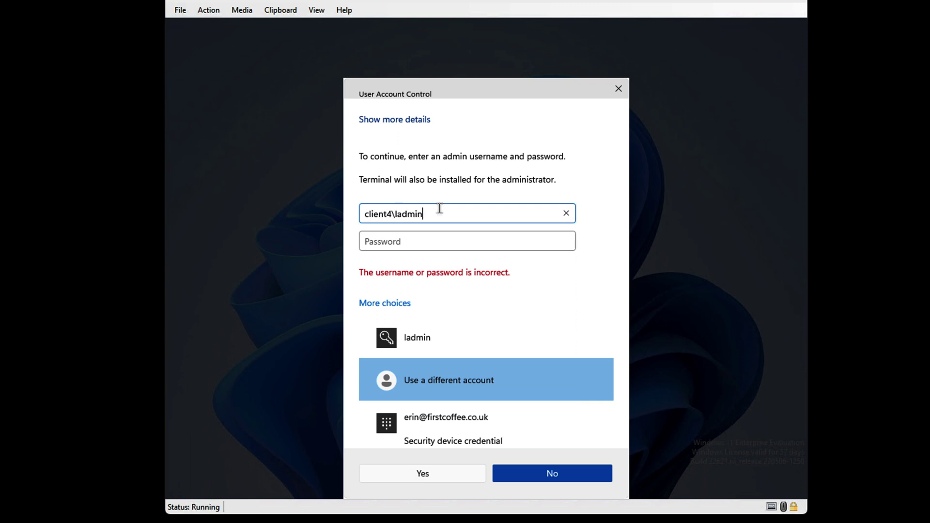
key("Tab")
left_click(281, 10)
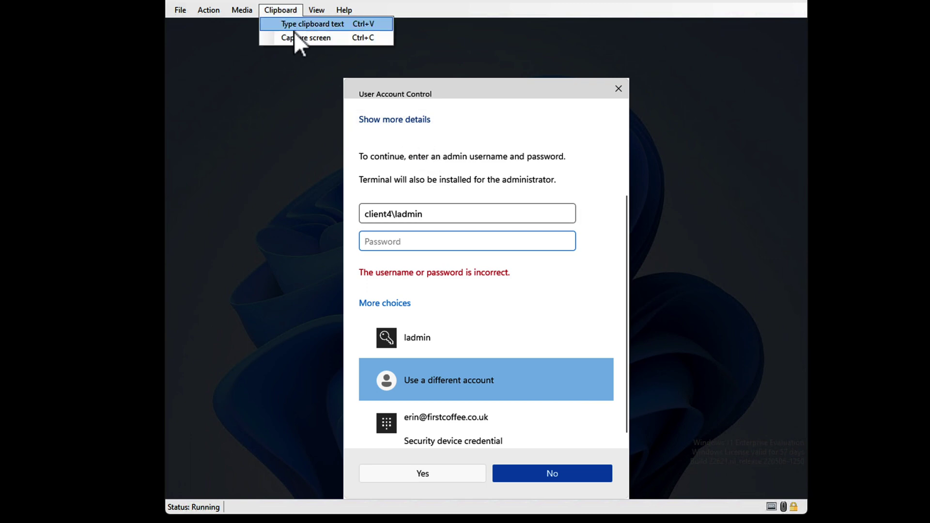
left_click(299, 25)
Approve the User Account Control prompt to launch the elevated Windows PowerShell Terminal
left_click(447, 473)
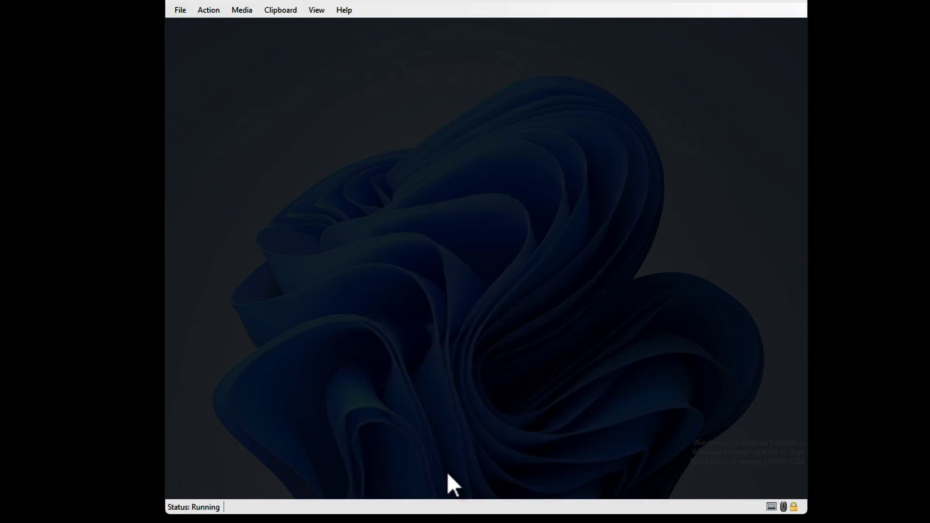